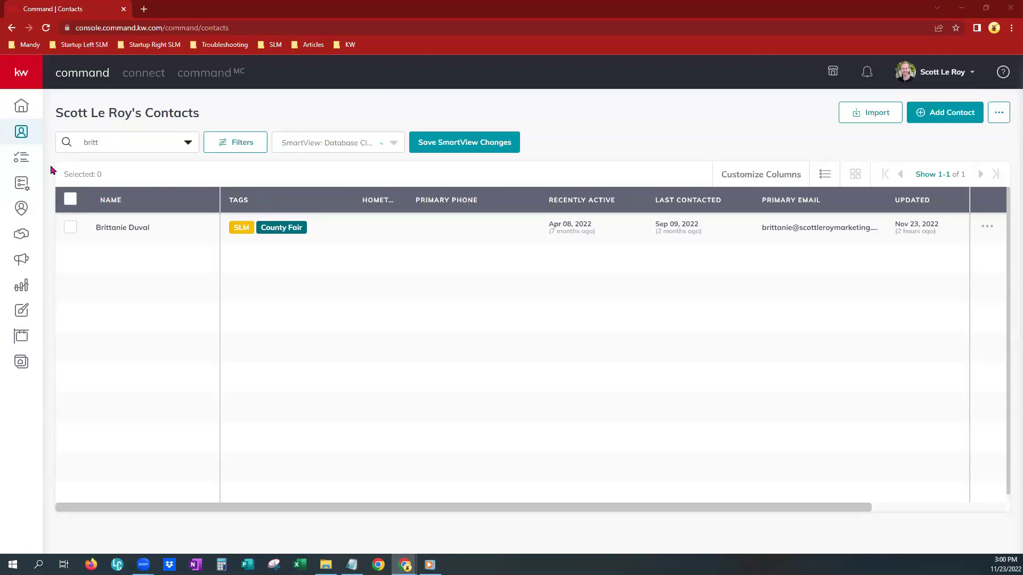
Step: From the contacts list, start an export of all owned contacts
left_click(22, 134)
left_click(1002, 118)
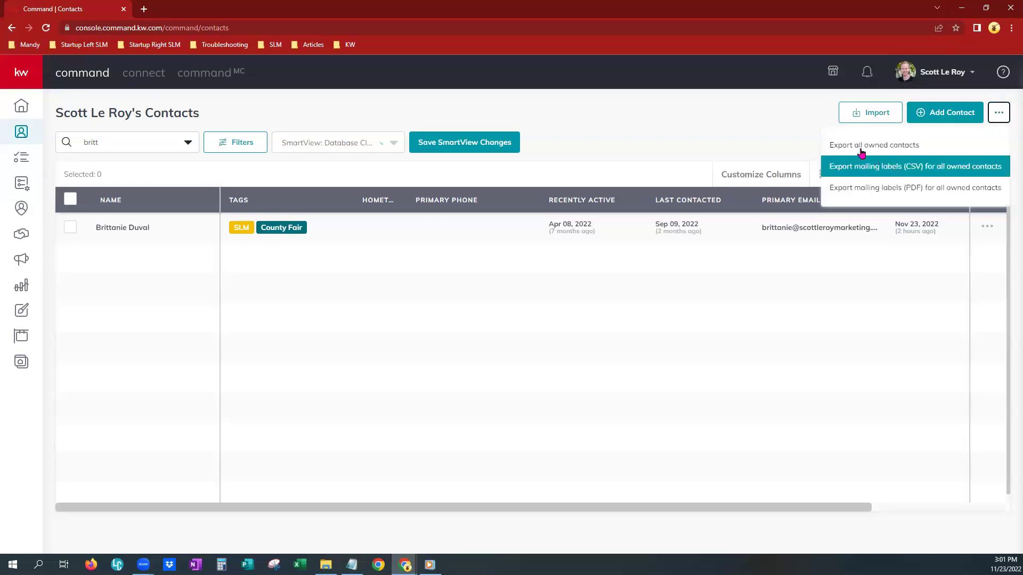
left_click(849, 149)
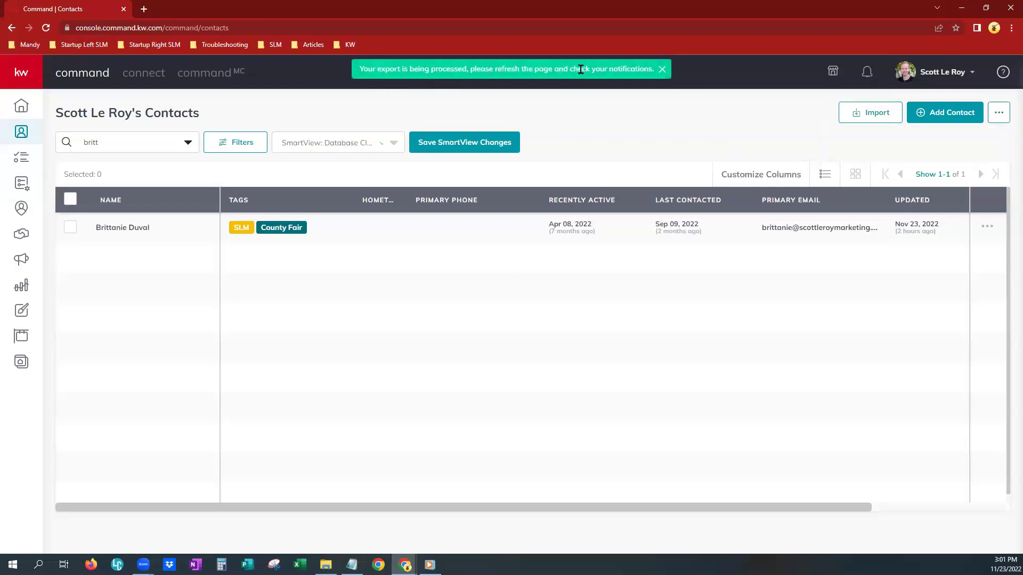
left_click(932, 73)
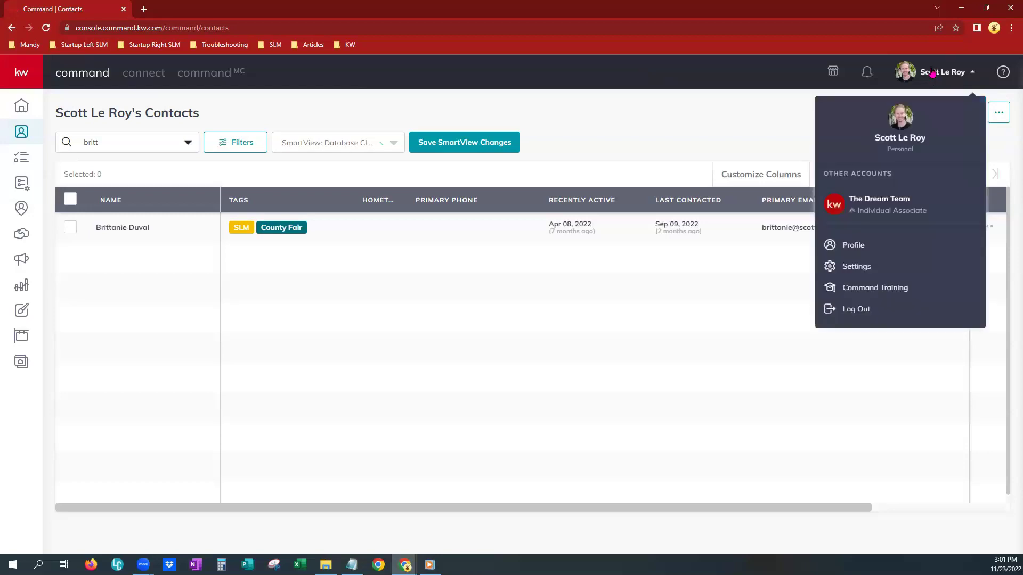
left_click(897, 207)
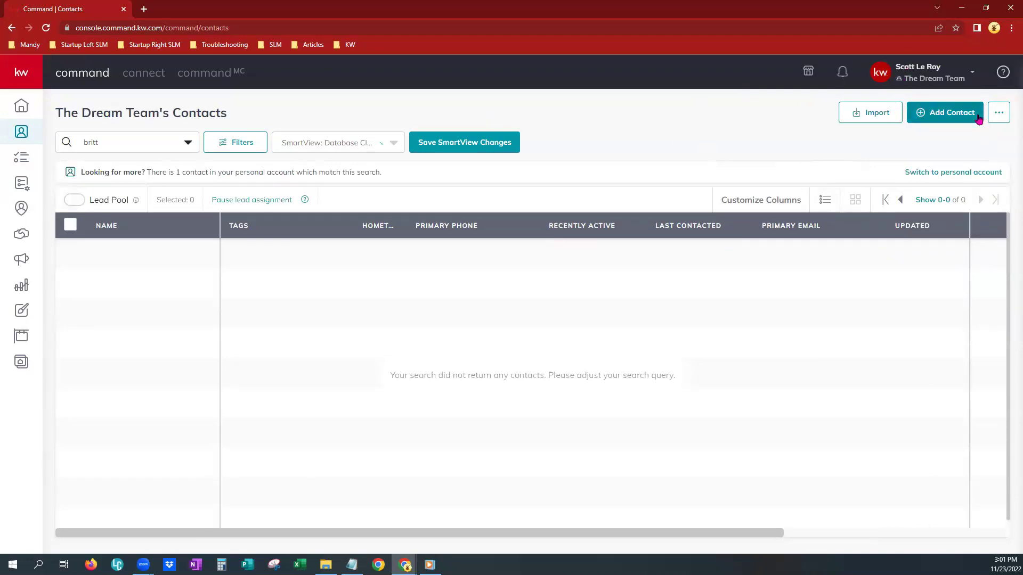
left_click(998, 114)
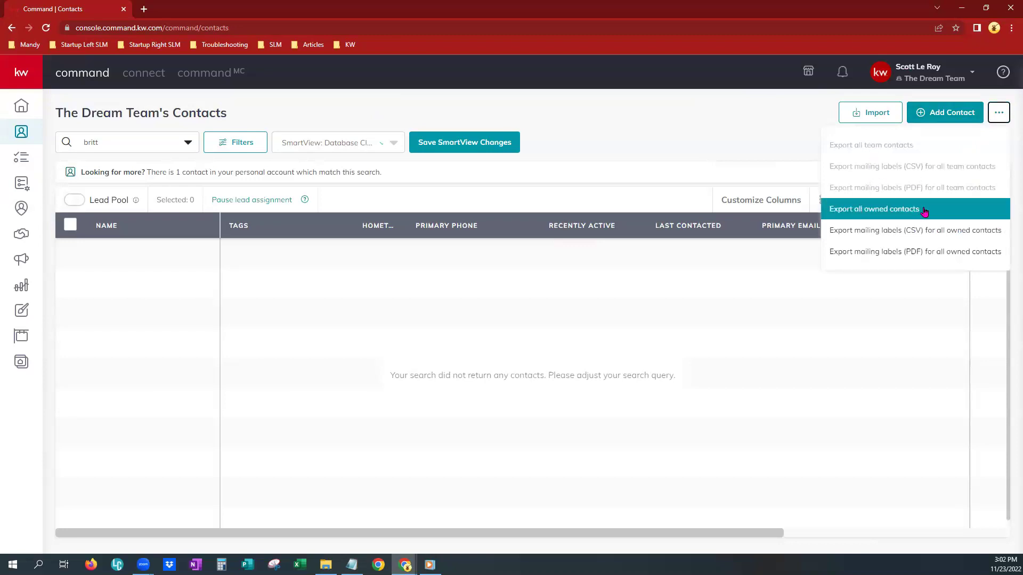
left_click_drag(830, 146, 919, 146)
left_click(918, 145)
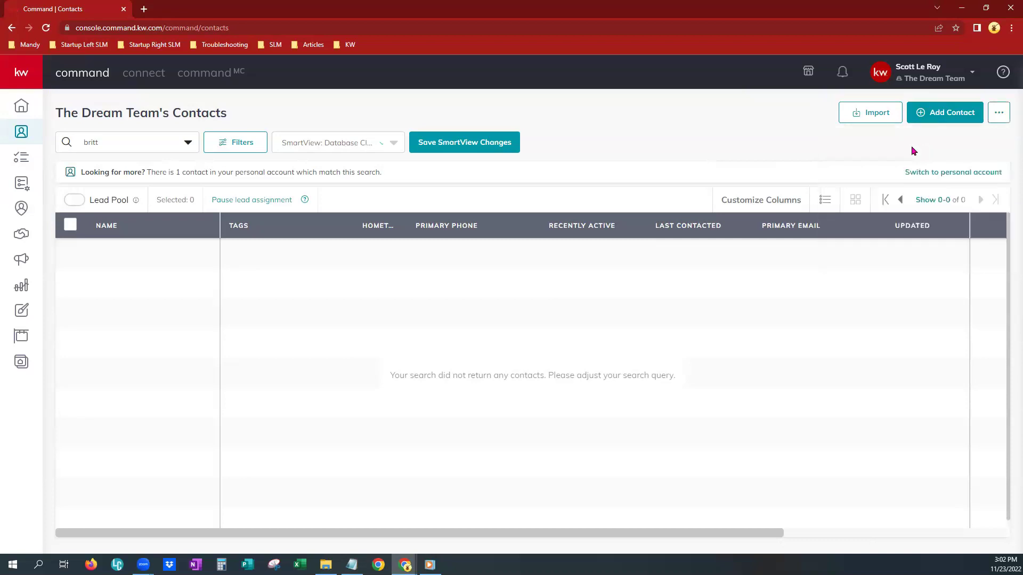
left_click(998, 113)
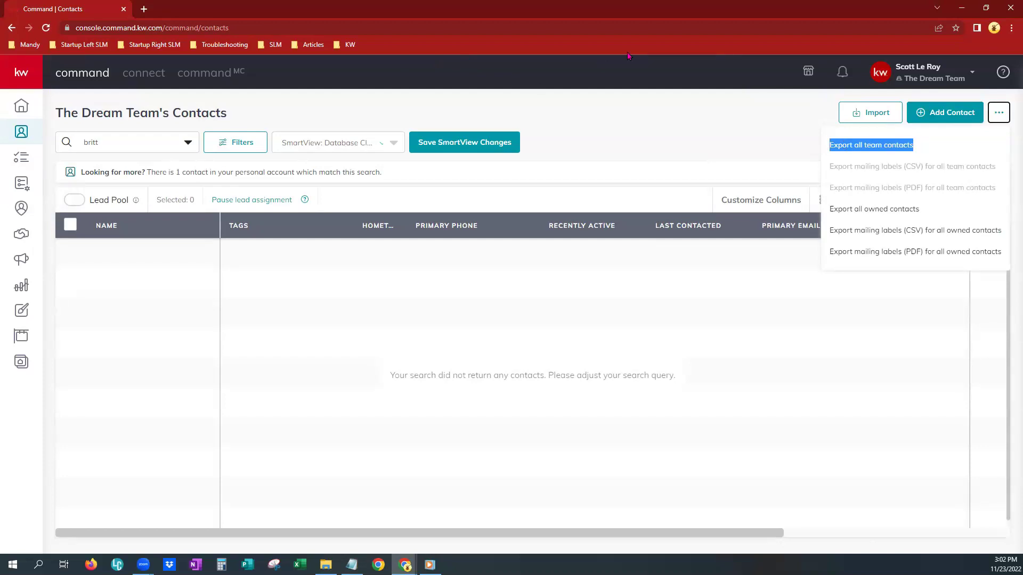
left_click(668, 119)
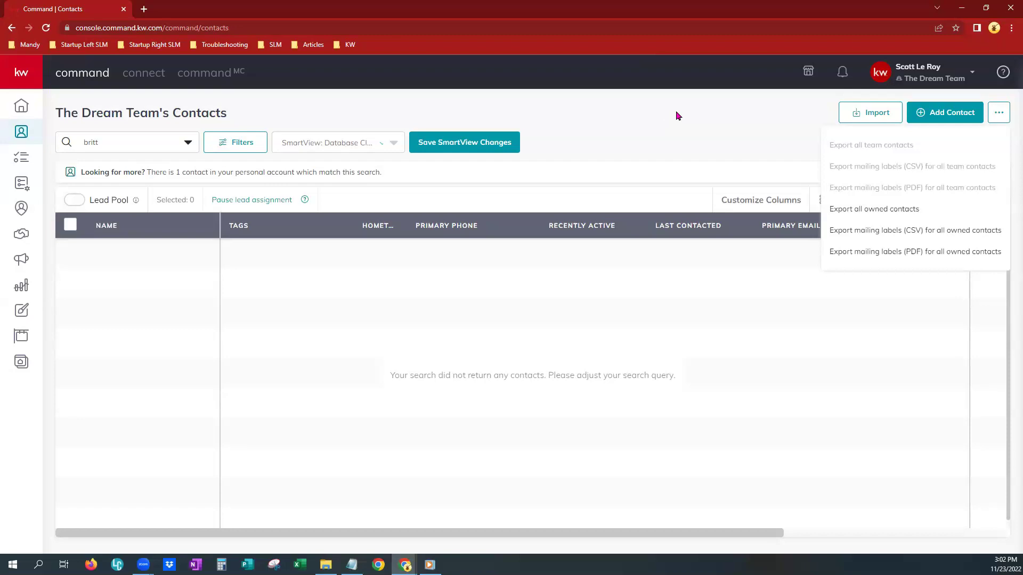
left_click(675, 116)
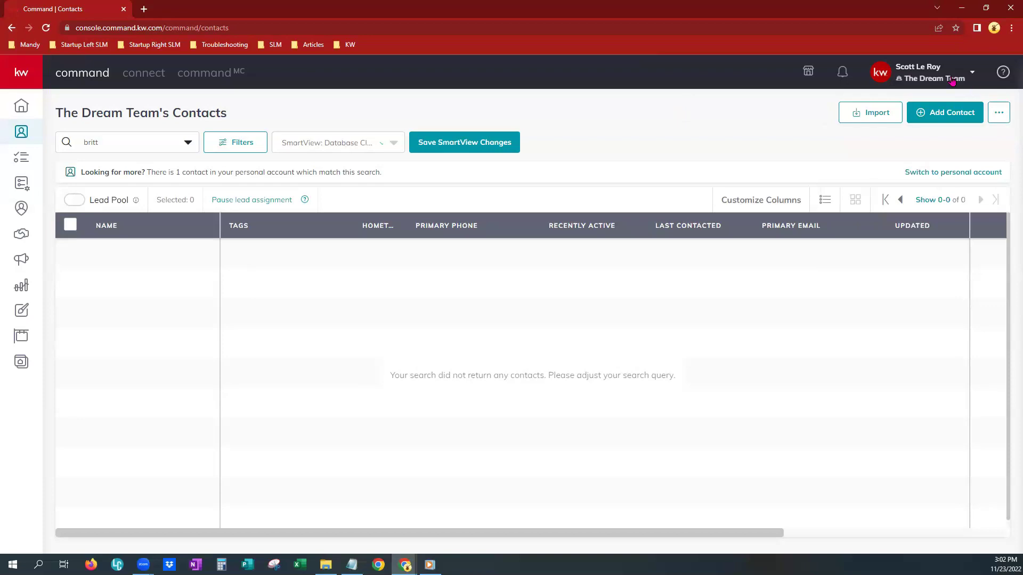
left_click(934, 78)
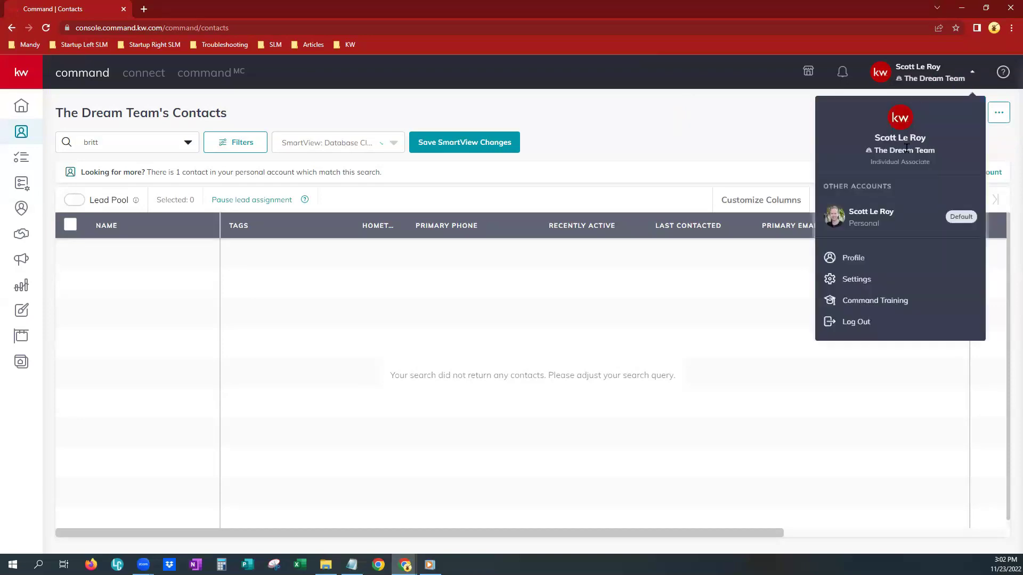
left_click(853, 212)
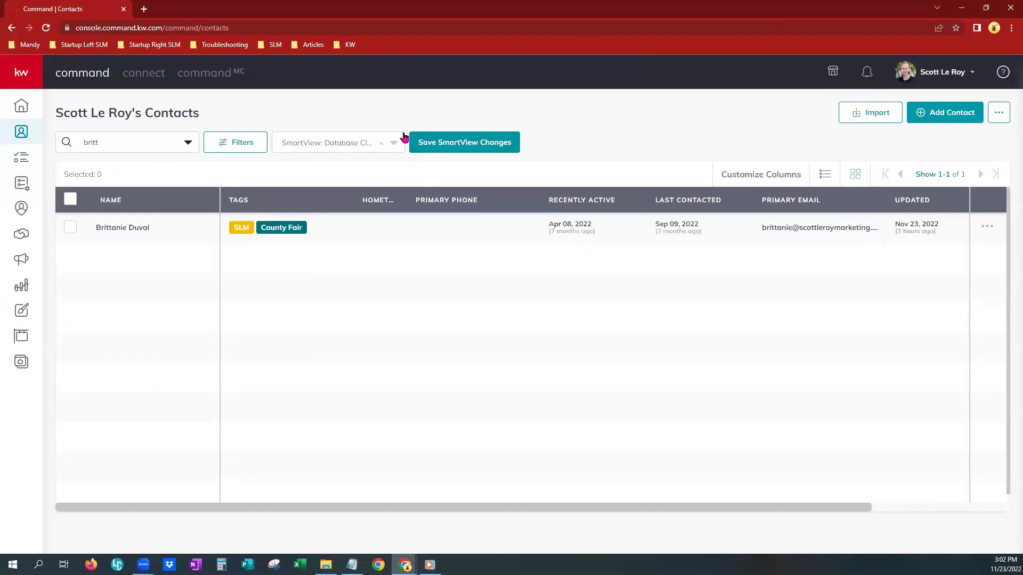
Step: Reload the contacts page and dismiss all notifications, including the finished export
left_click(48, 30)
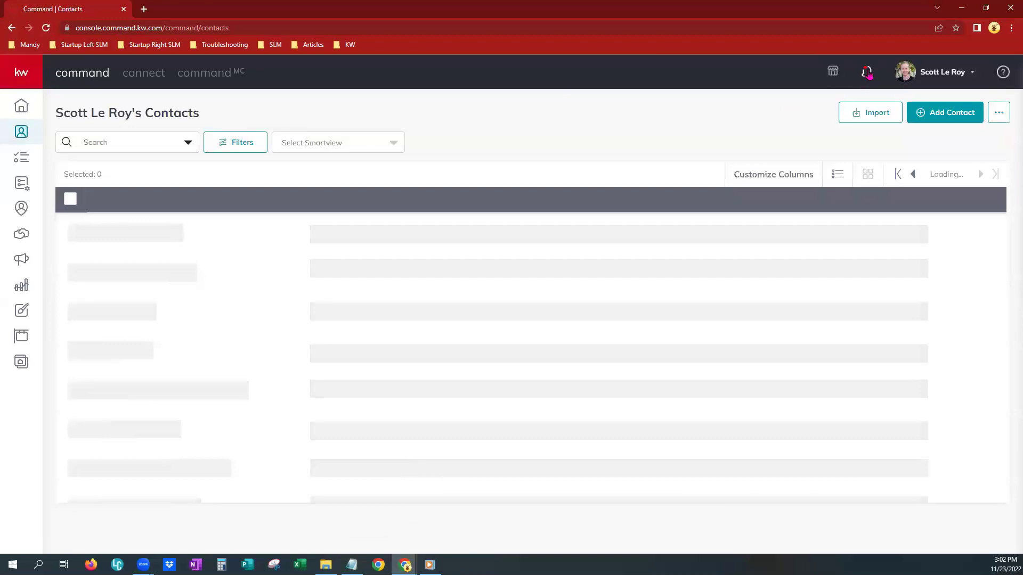
left_click(867, 73)
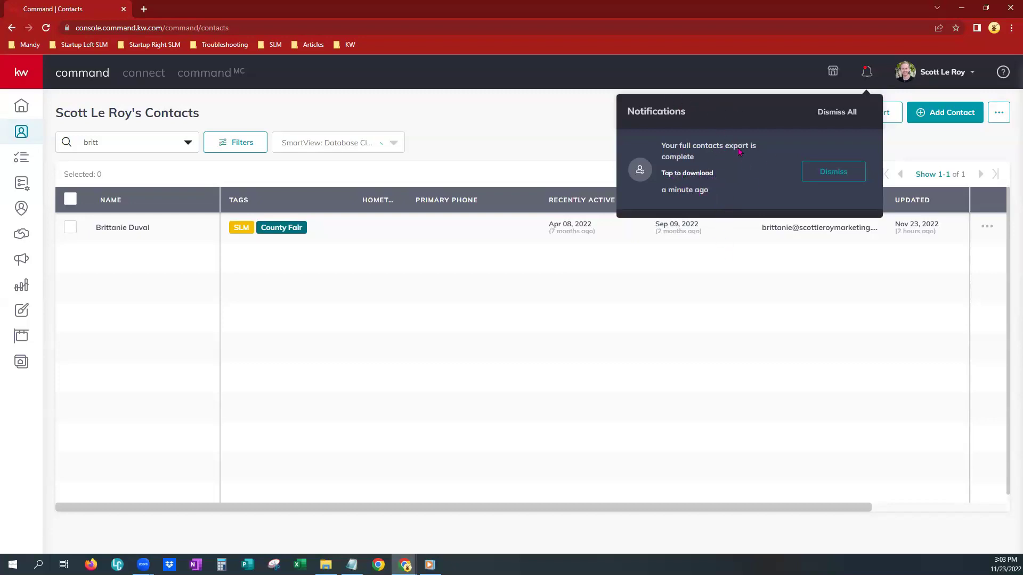
left_click(837, 112)
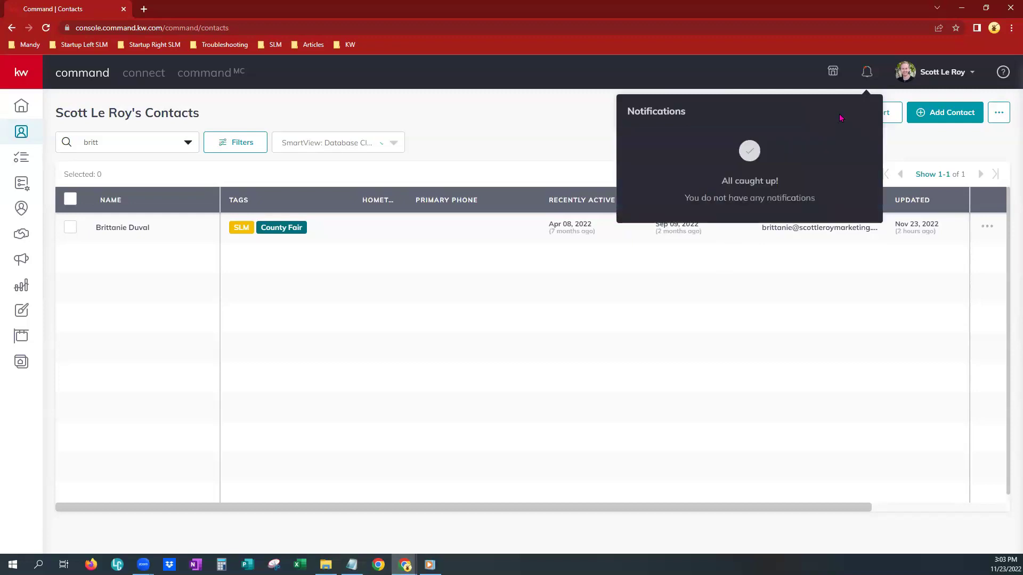
left_click(497, 139)
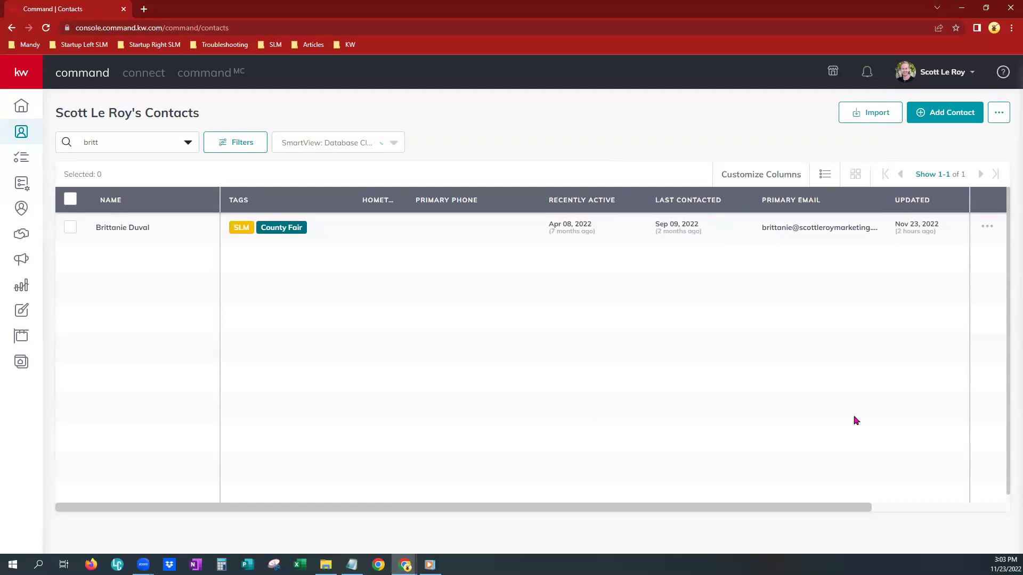
Step: Keep the contacts page size unchanged and tick the single 'britt' contact for a bulk action
left_click(920, 180)
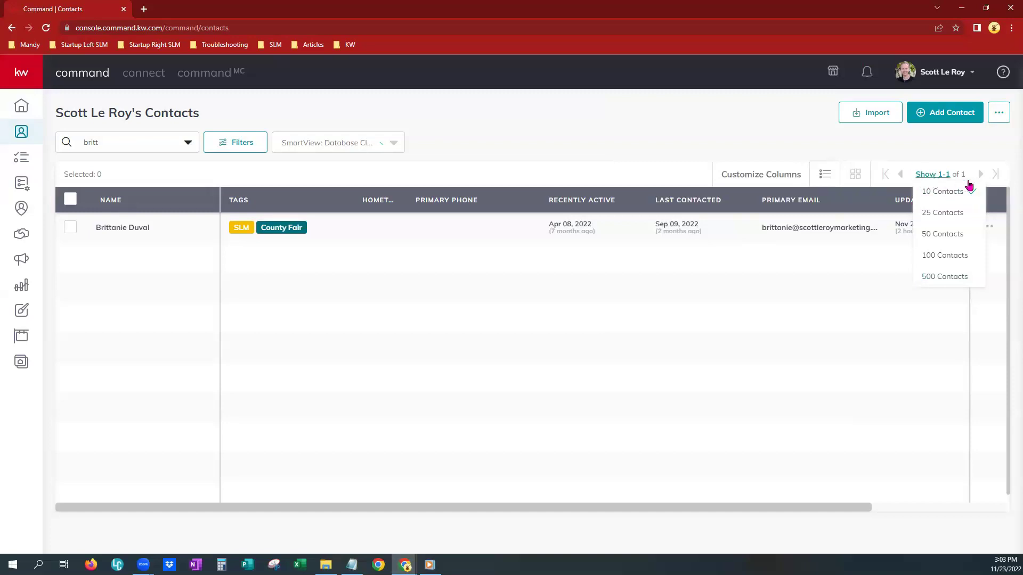
left_click(940, 278)
left_click(436, 293)
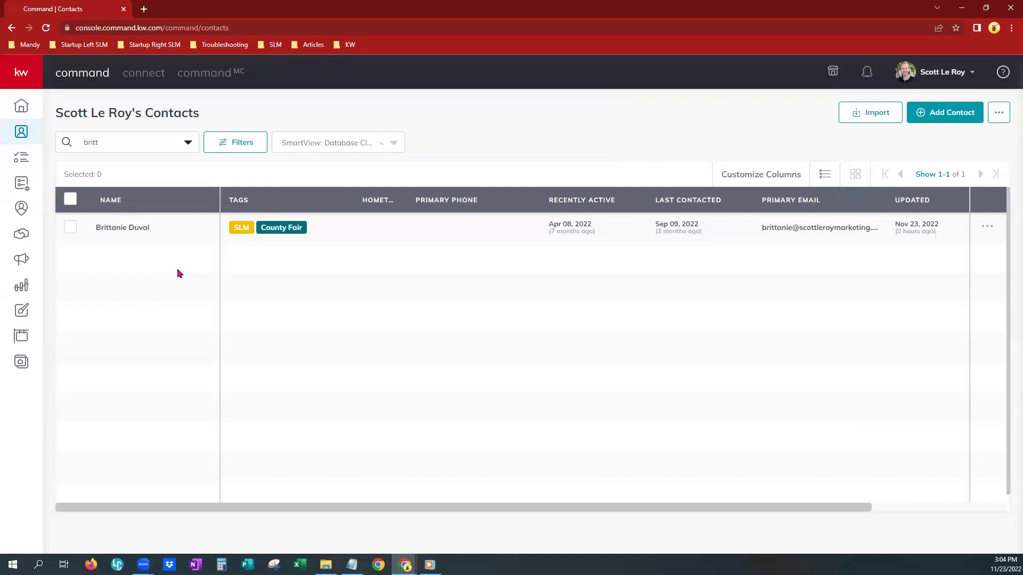
left_click(70, 228)
Step: Browse the bulk actions without applying any, leaving the 'britt' contact unticked
left_click(185, 175)
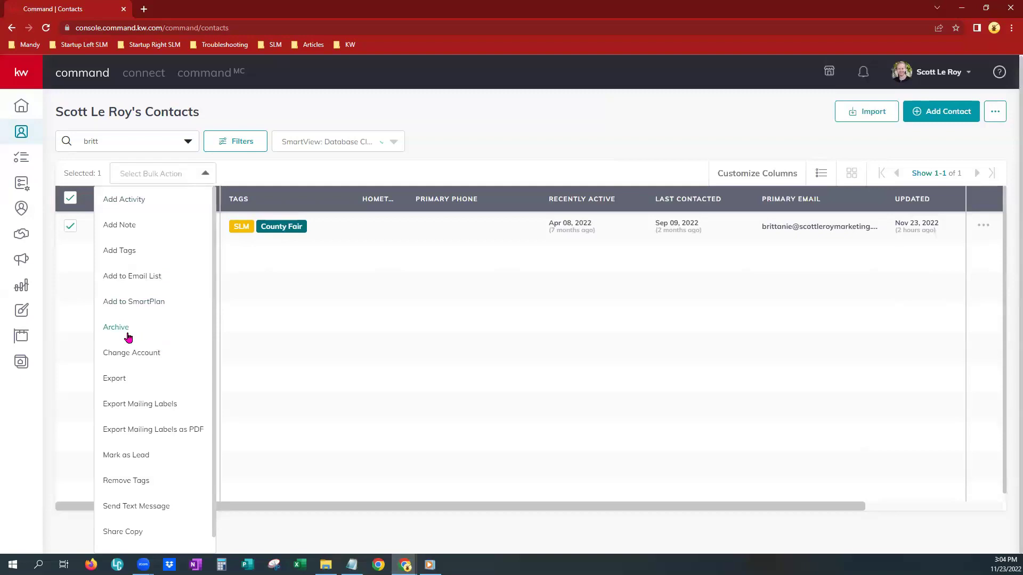
left_click(292, 311)
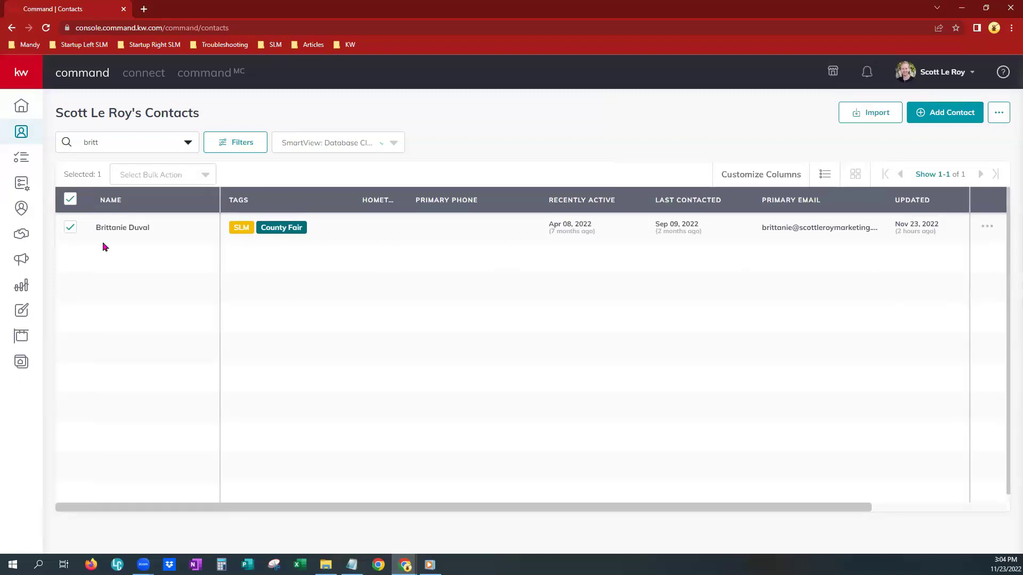
left_click(70, 228)
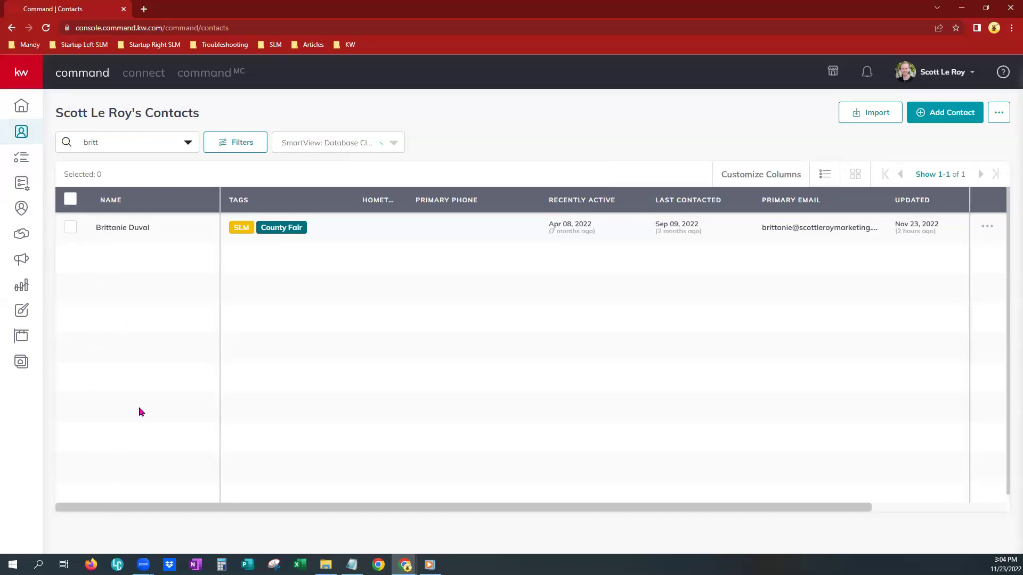
left_click(71, 229)
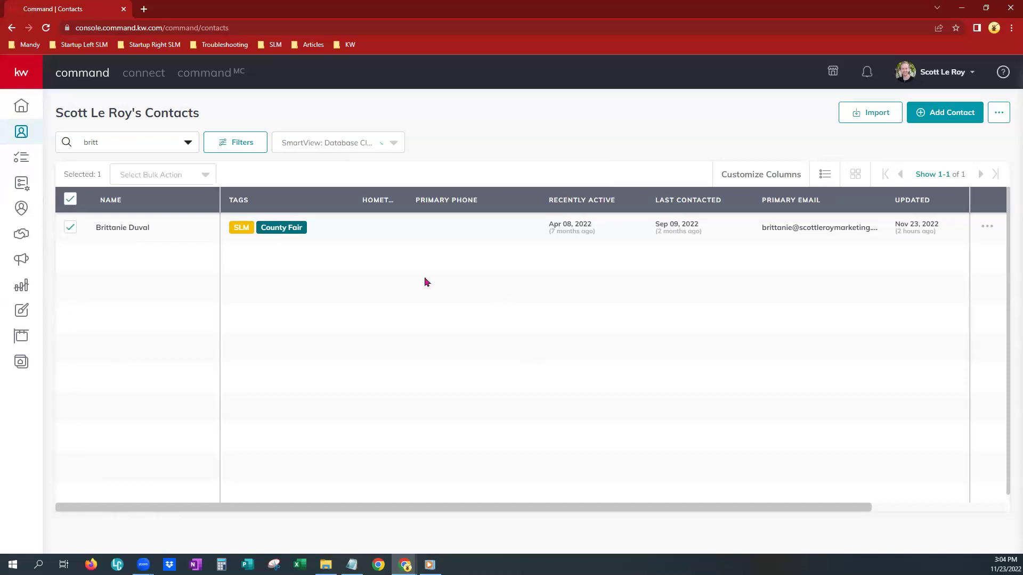
left_click(179, 176)
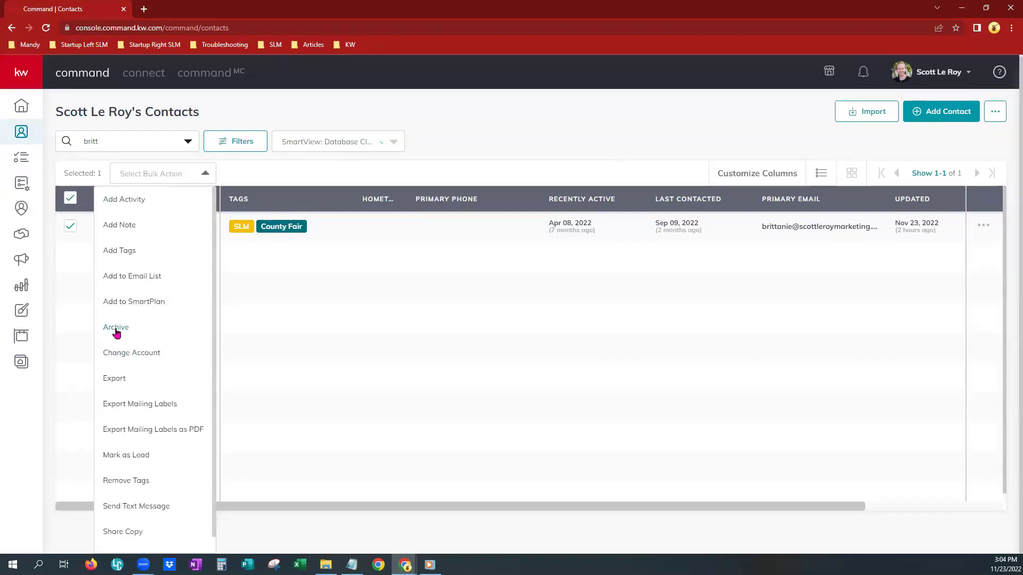
left_click(70, 226)
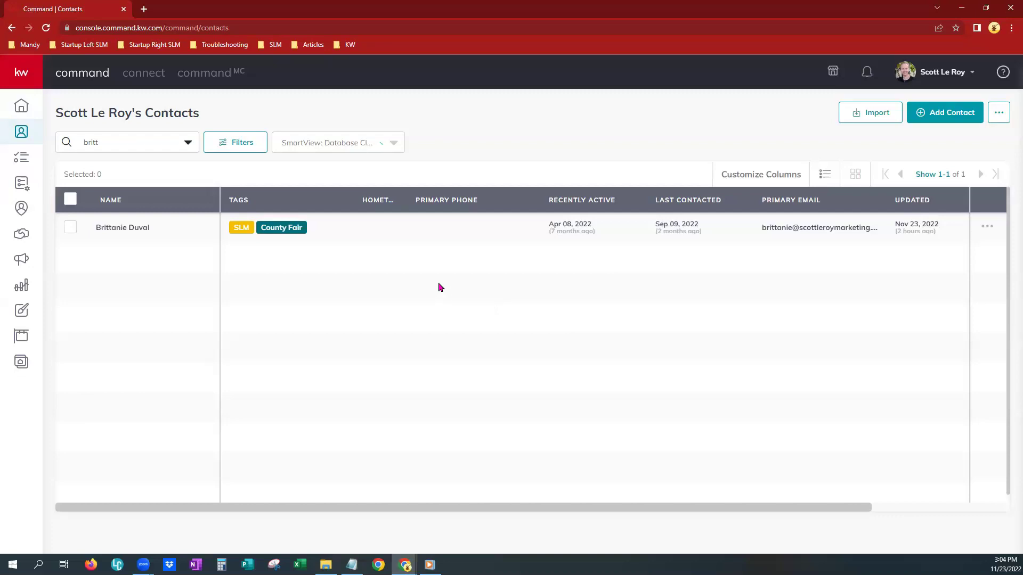
left_click(243, 154)
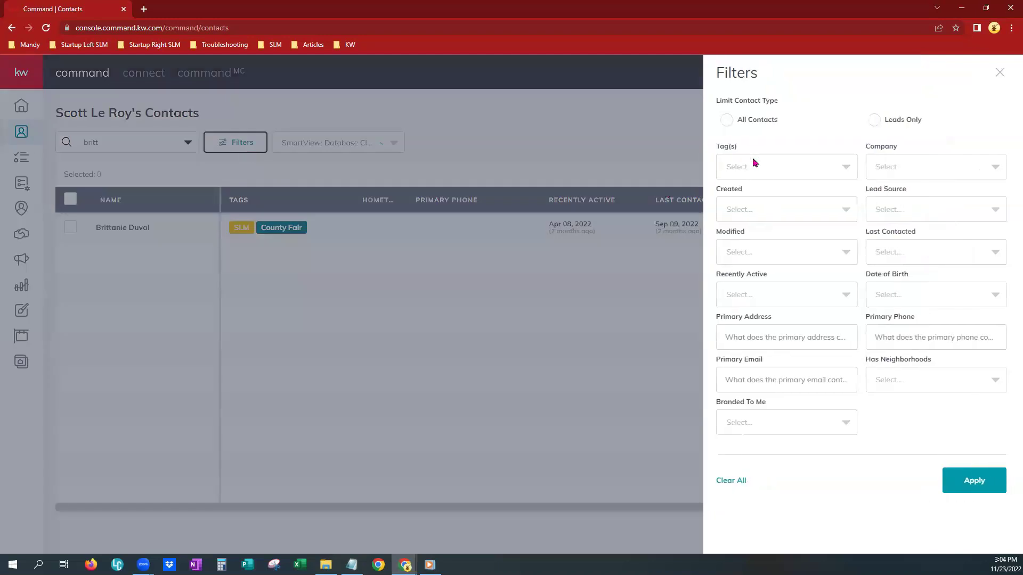
left_click(755, 164)
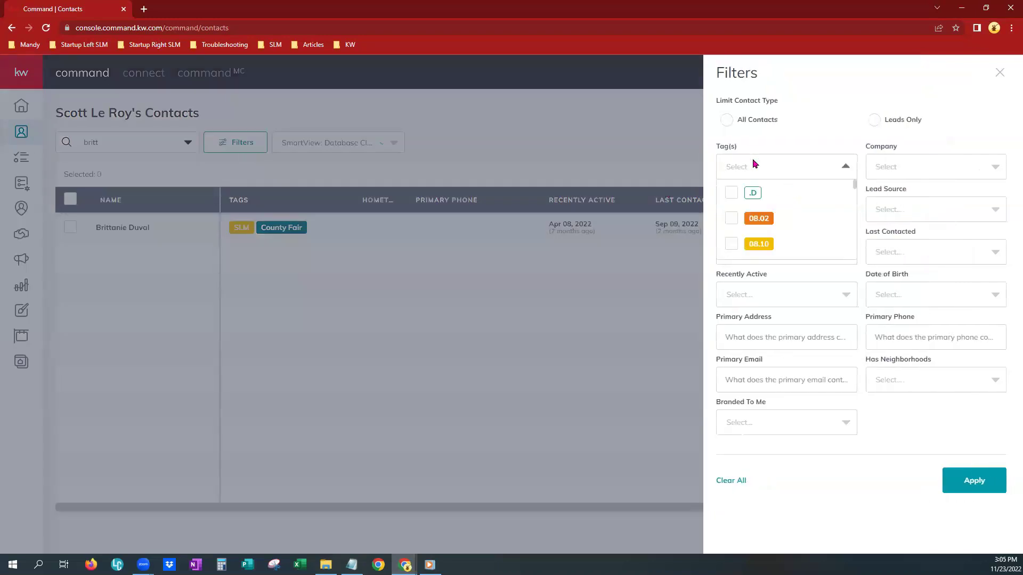
type("Import")
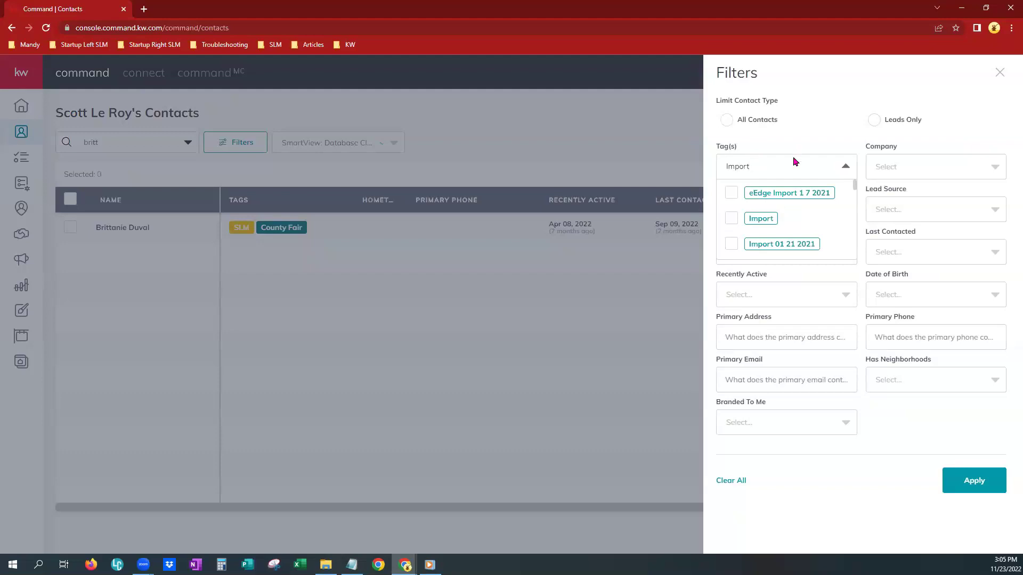
left_click(733, 218)
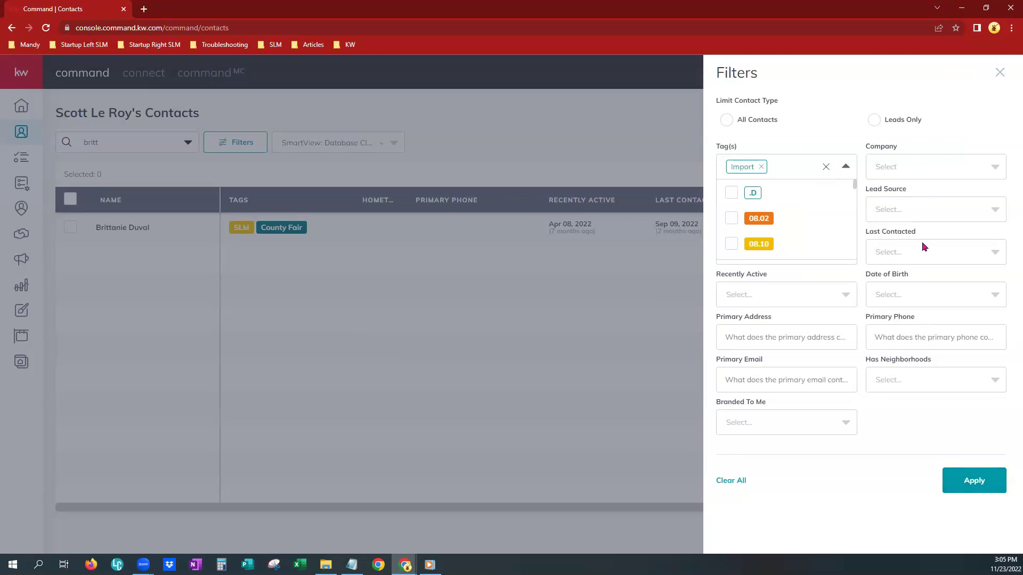
left_click(999, 75)
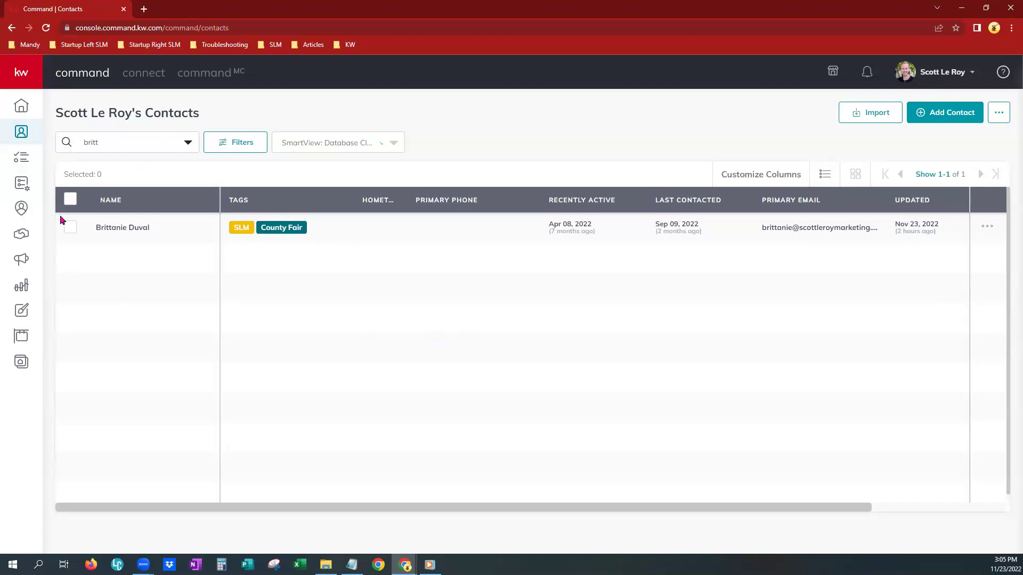
left_click(71, 200)
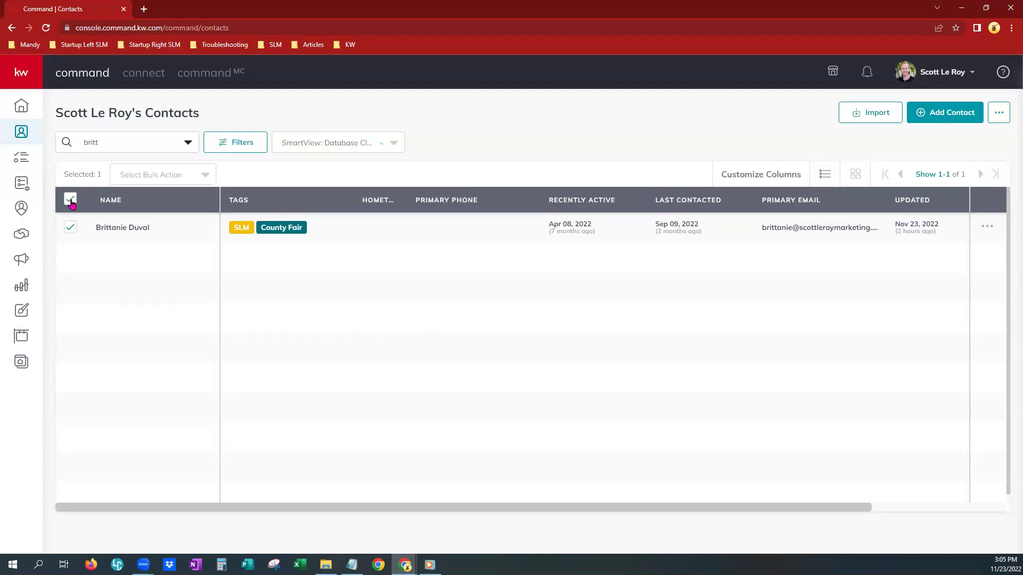
left_click(70, 201)
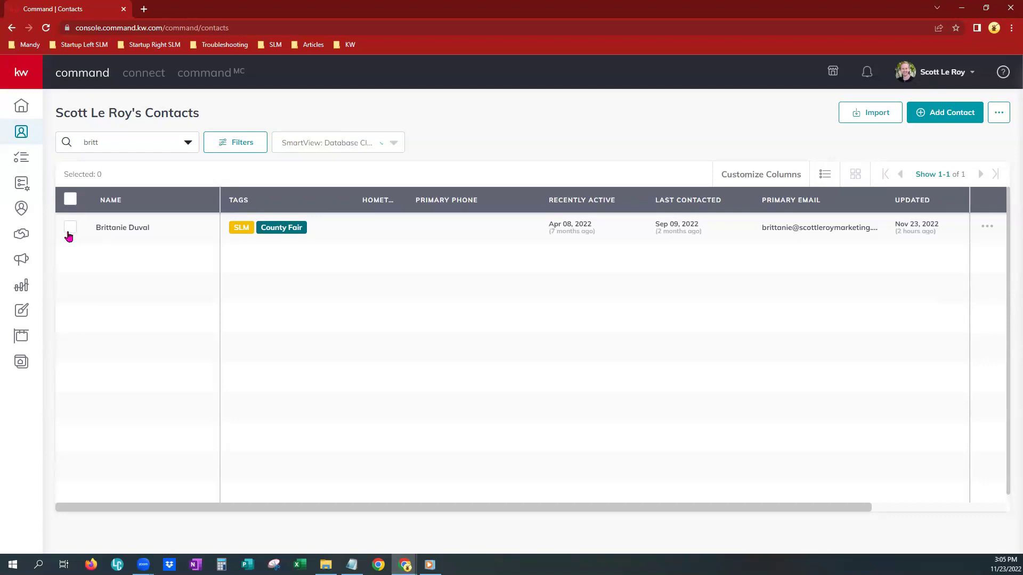
left_click(70, 228)
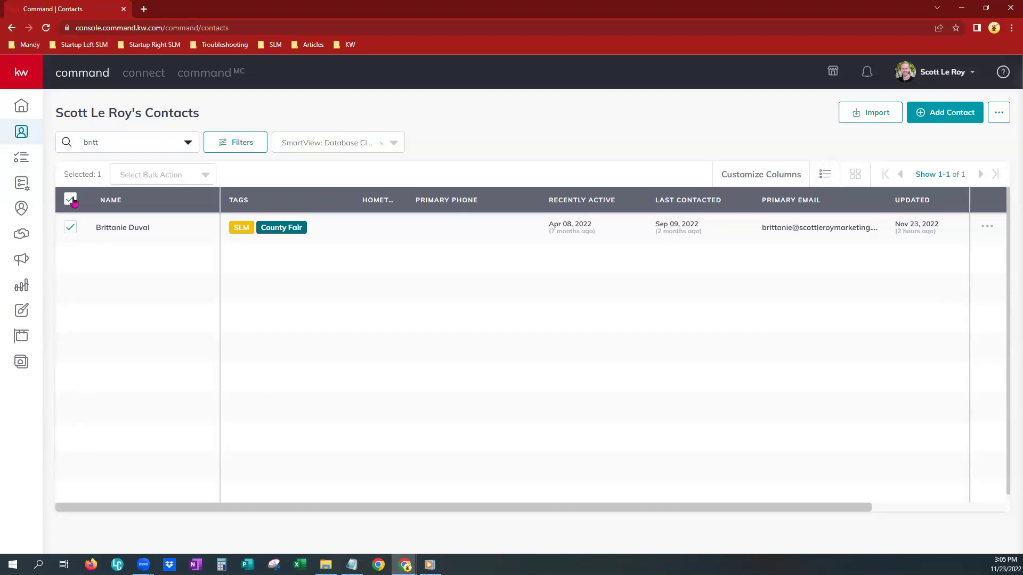
left_click(191, 177)
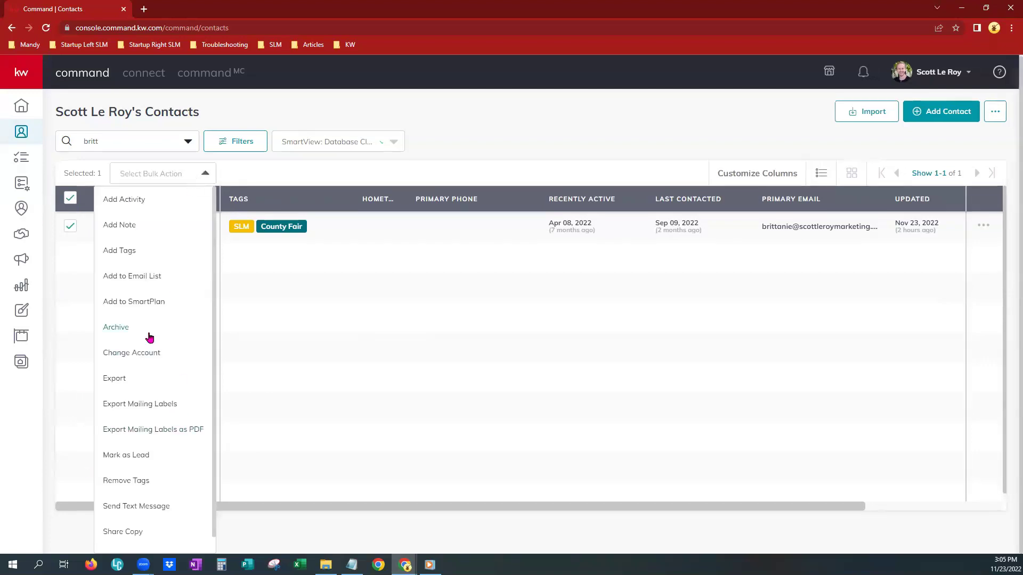
left_click(392, 341)
left_click(70, 199)
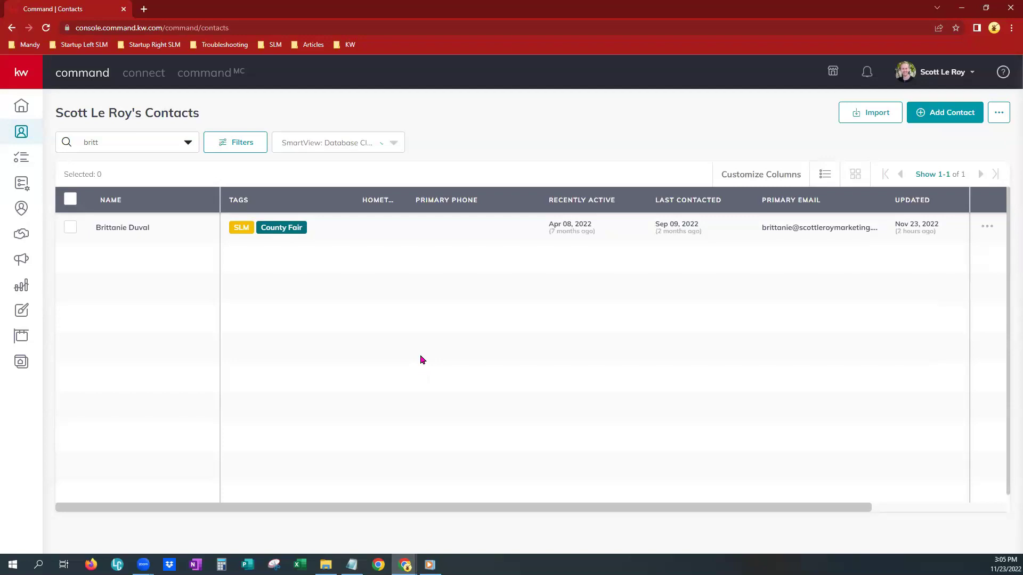
Step: Go to Settings > Command Settings > Contacts > Contact Archive, currently empty
left_click(926, 78)
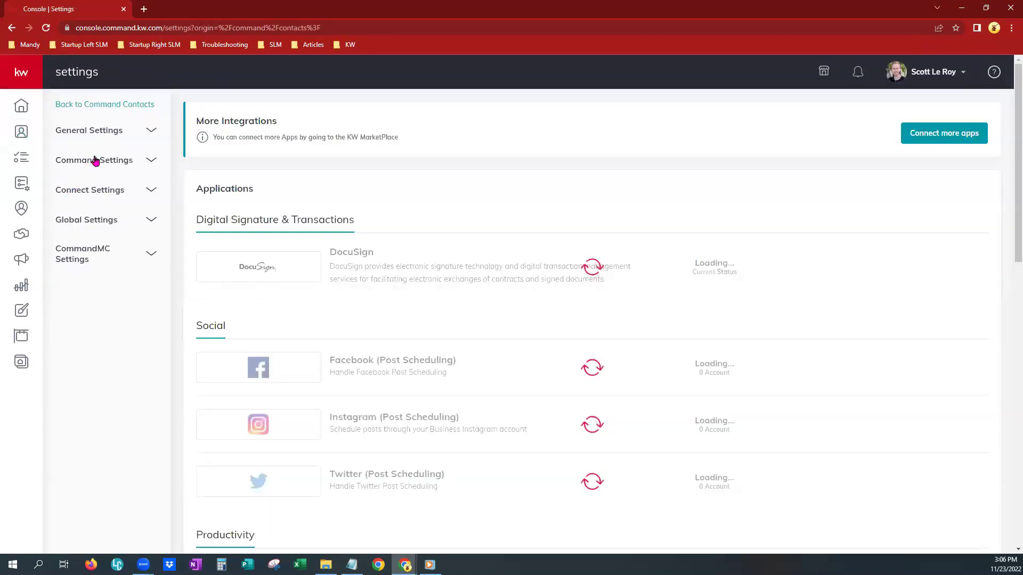
left_click(95, 161)
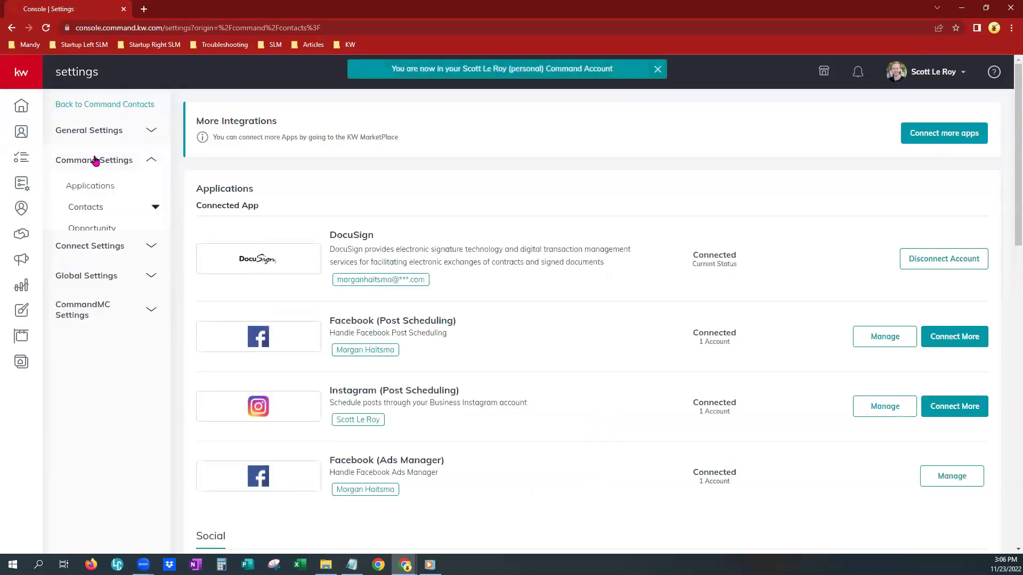
left_click(104, 209)
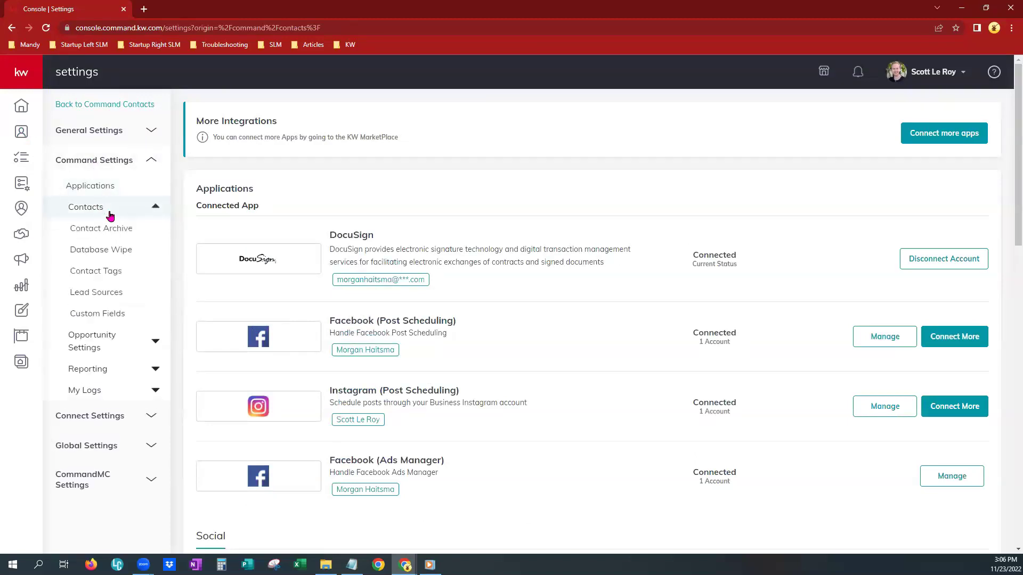
left_click(143, 231)
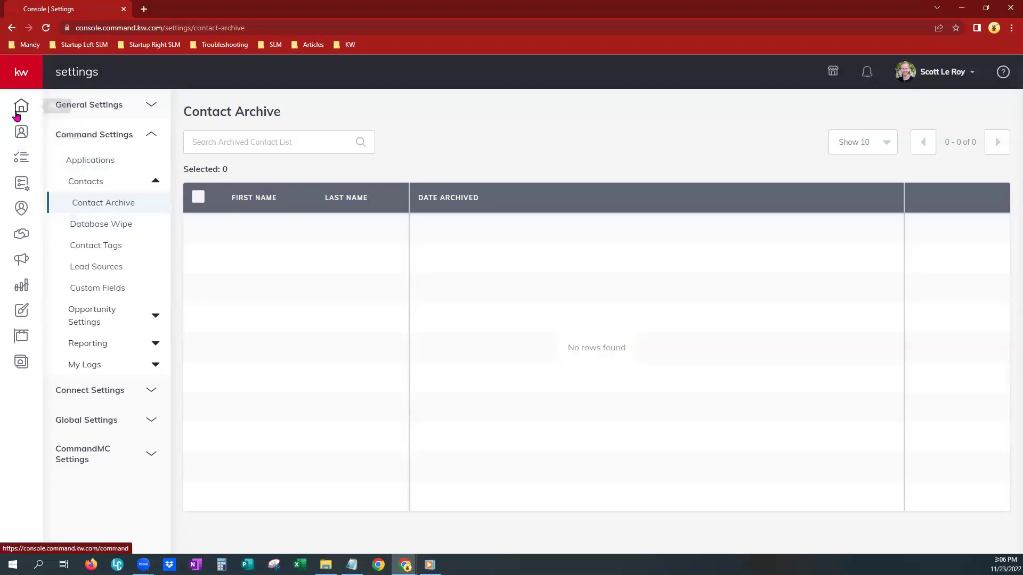
Step: Archive the 'britt' contact using the Archive bulk action and confirm it
left_click(18, 114)
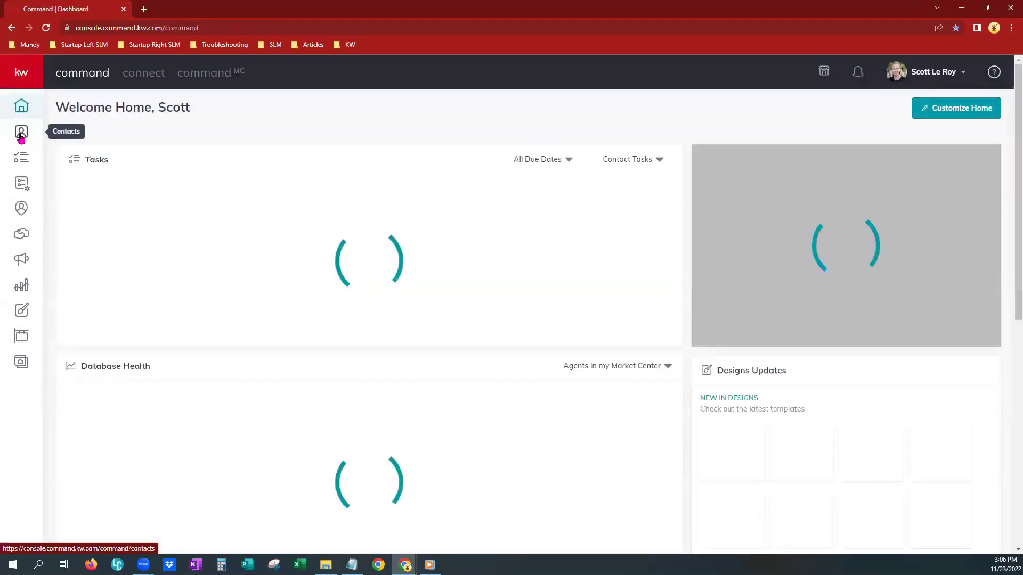
left_click(21, 134)
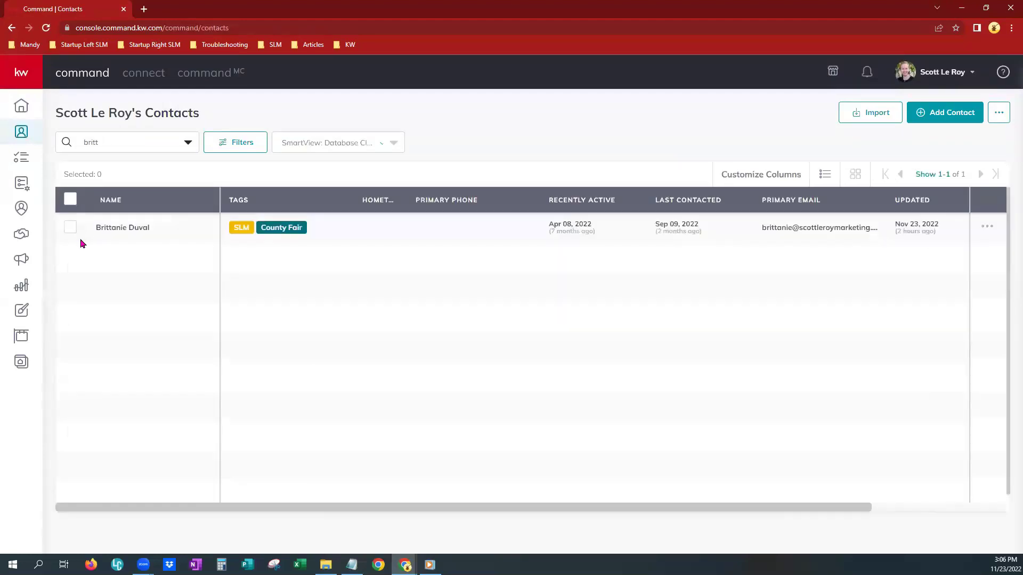
left_click(70, 228)
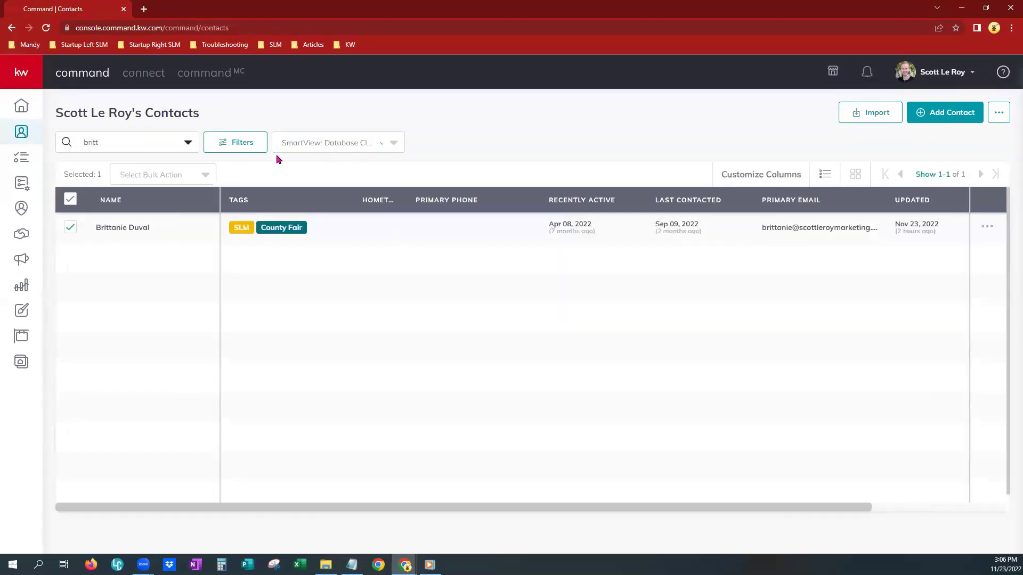
left_click(200, 176)
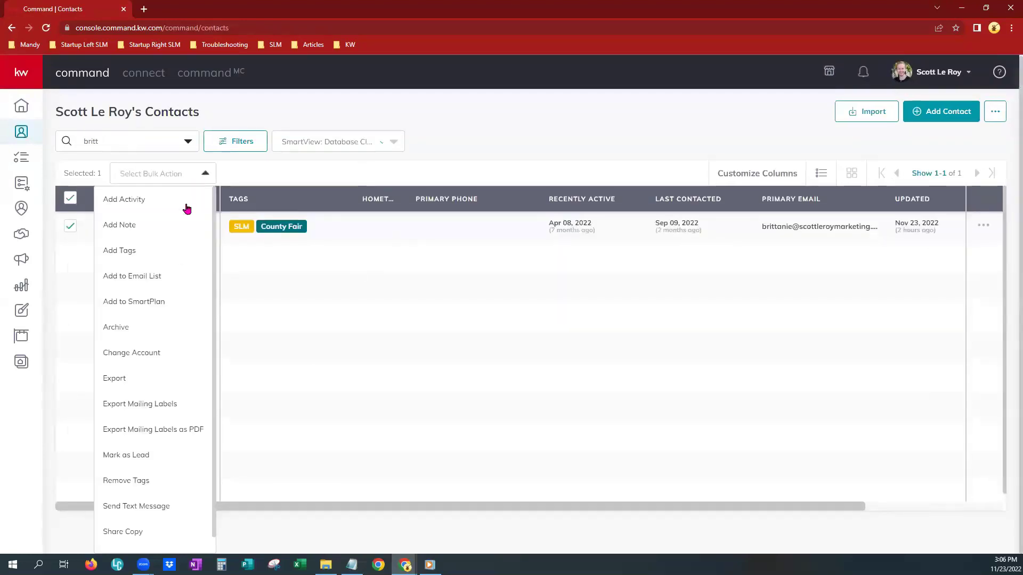
left_click(124, 331)
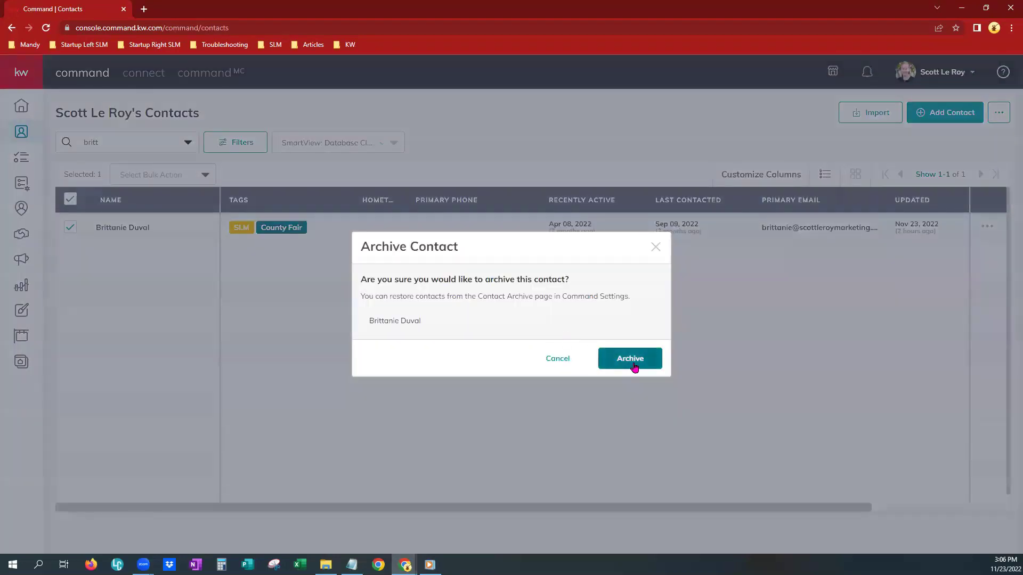
left_click(634, 363)
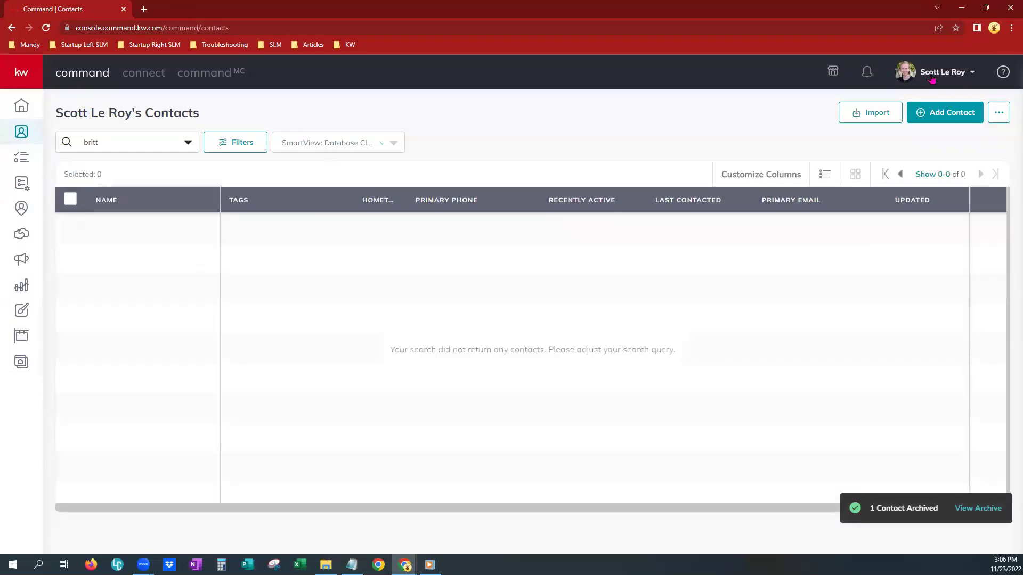
left_click(932, 77)
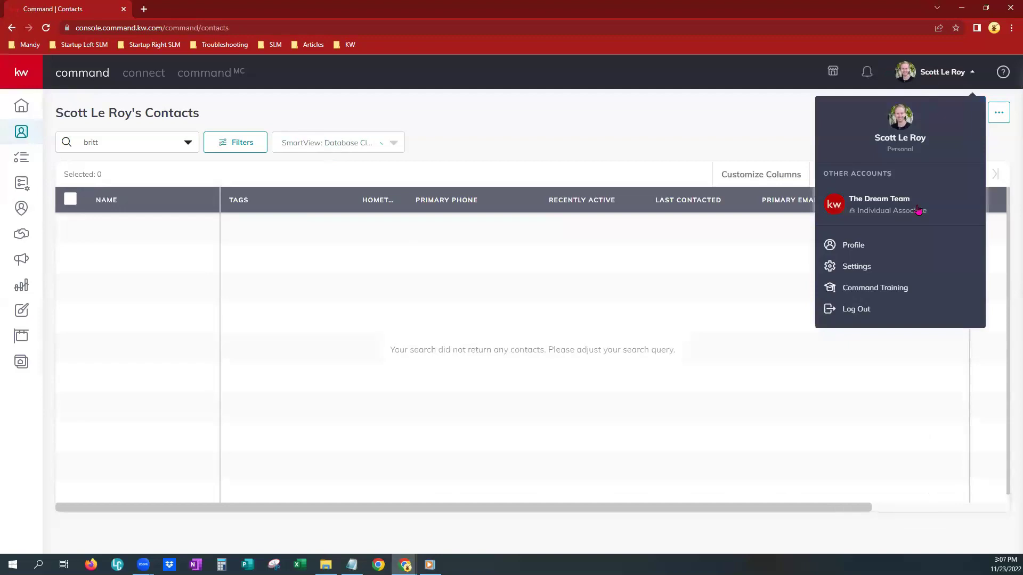
Step: Return to Settings > Command Settings > Contacts > Contact Archive to see the archived contact
left_click(891, 267)
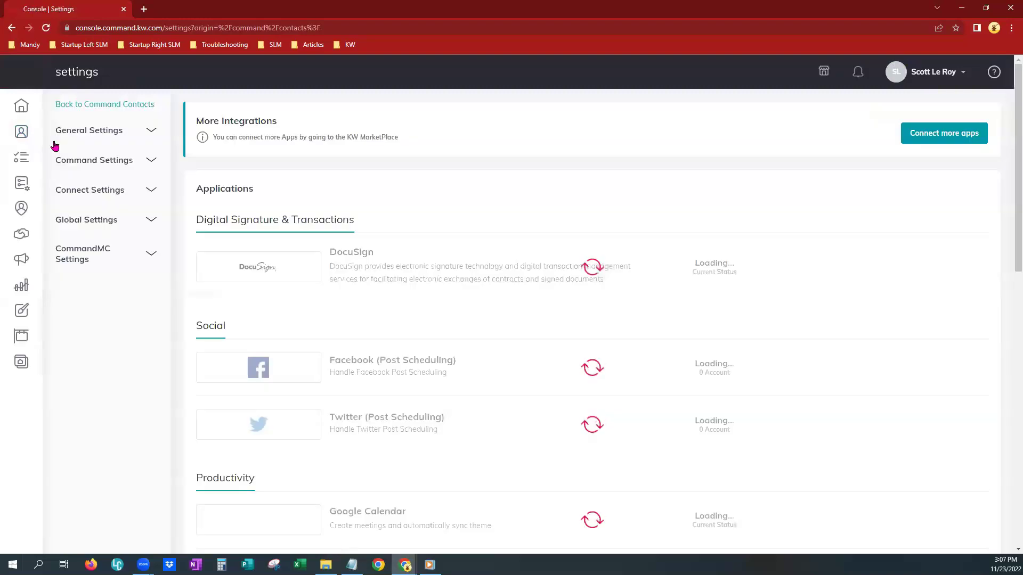
left_click(93, 161)
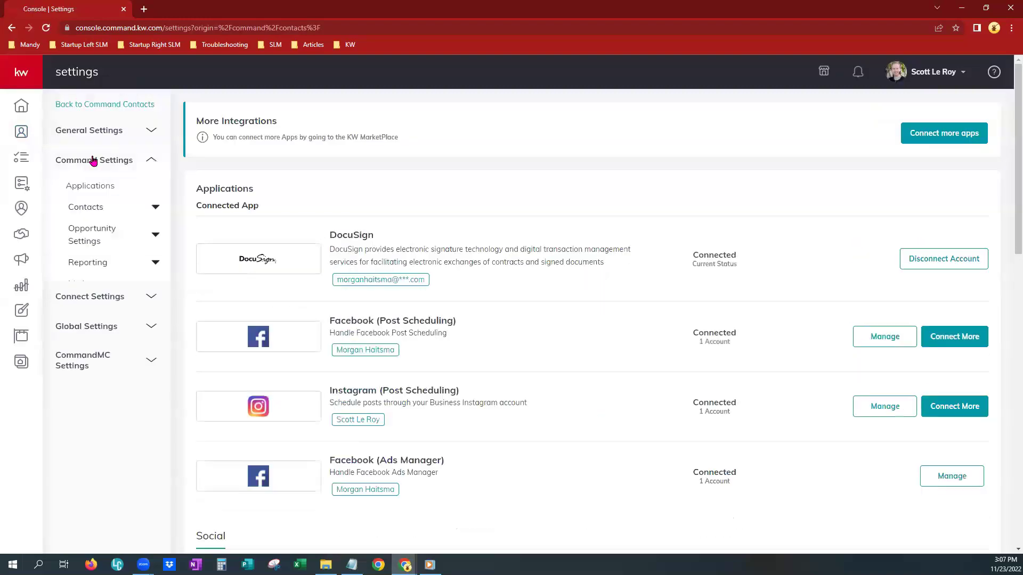
left_click(88, 212)
left_click(100, 229)
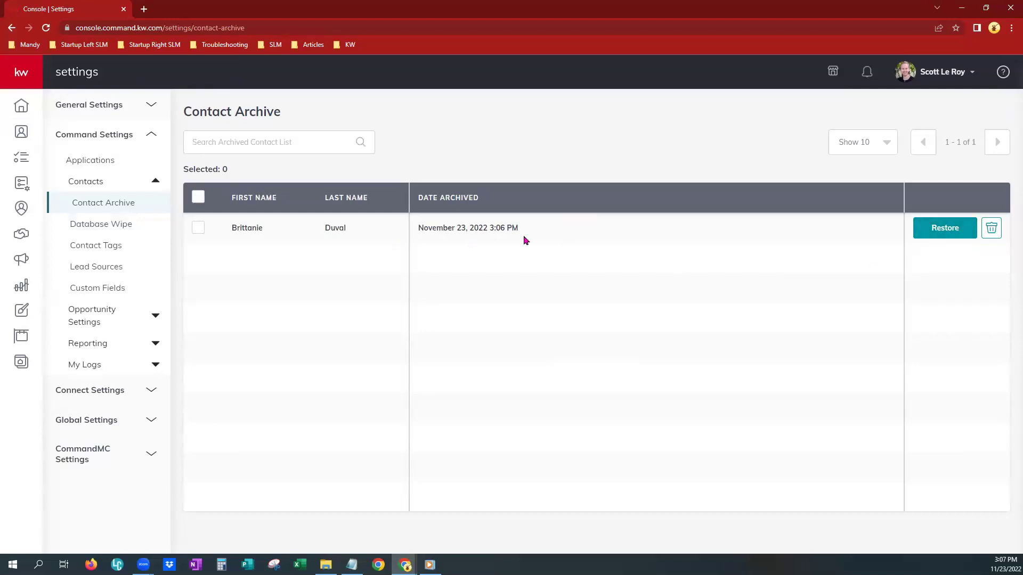
Step: Set the Contact Archive to Show 50, then select and clear all archived contacts
left_click(937, 228)
left_click(888, 147)
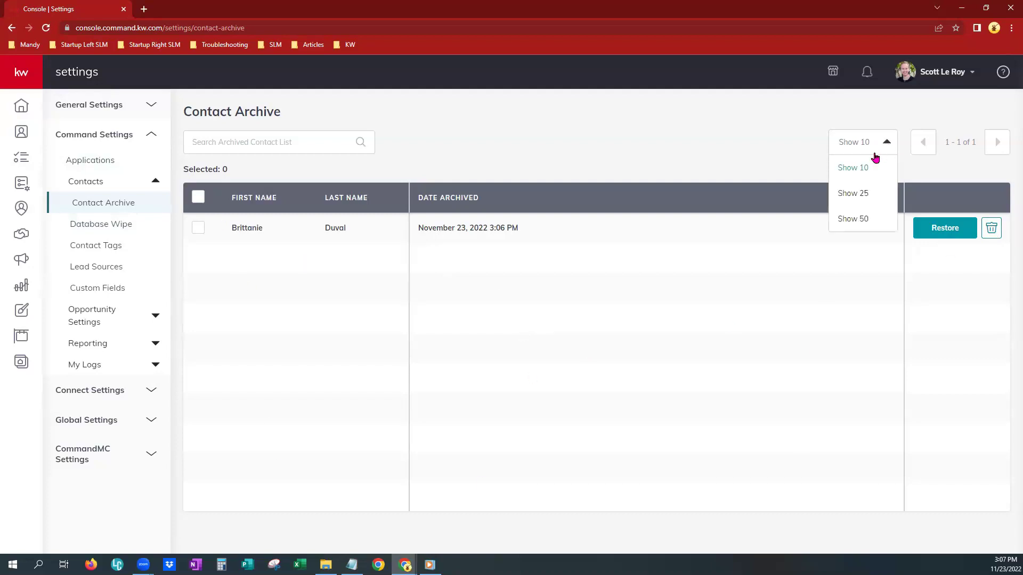
left_click(850, 219)
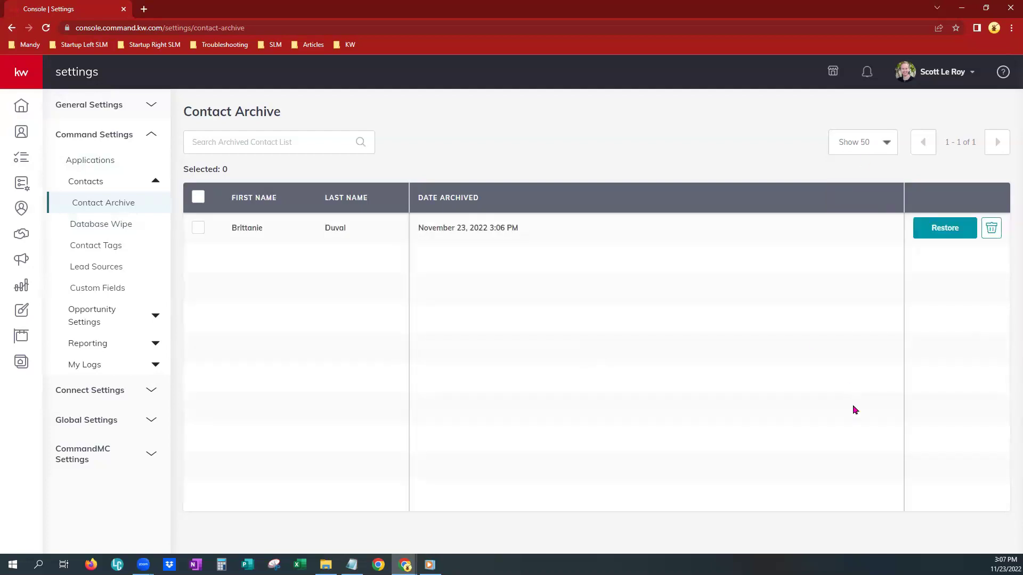
left_click(198, 197)
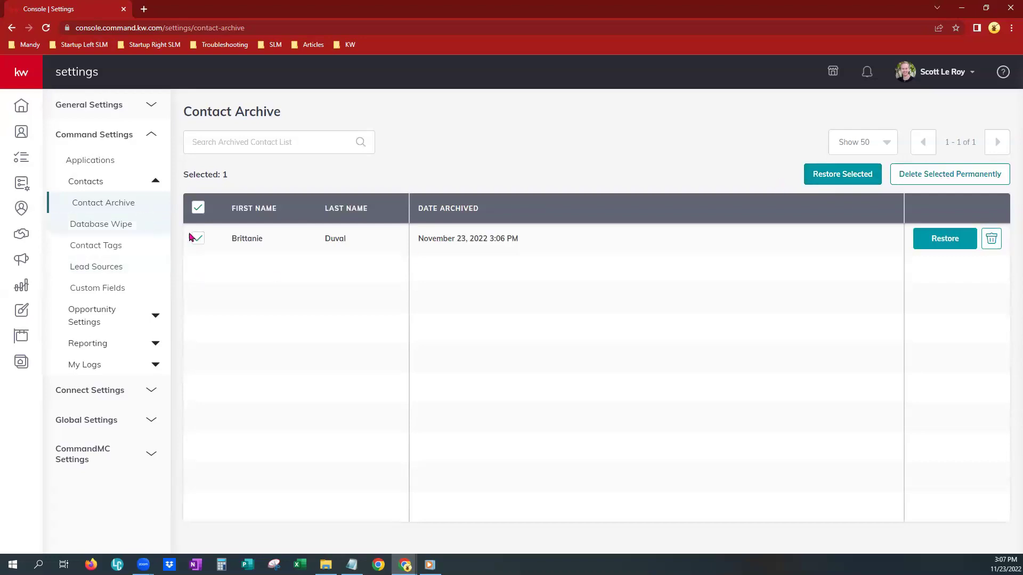
left_click(198, 208)
left_click(223, 146)
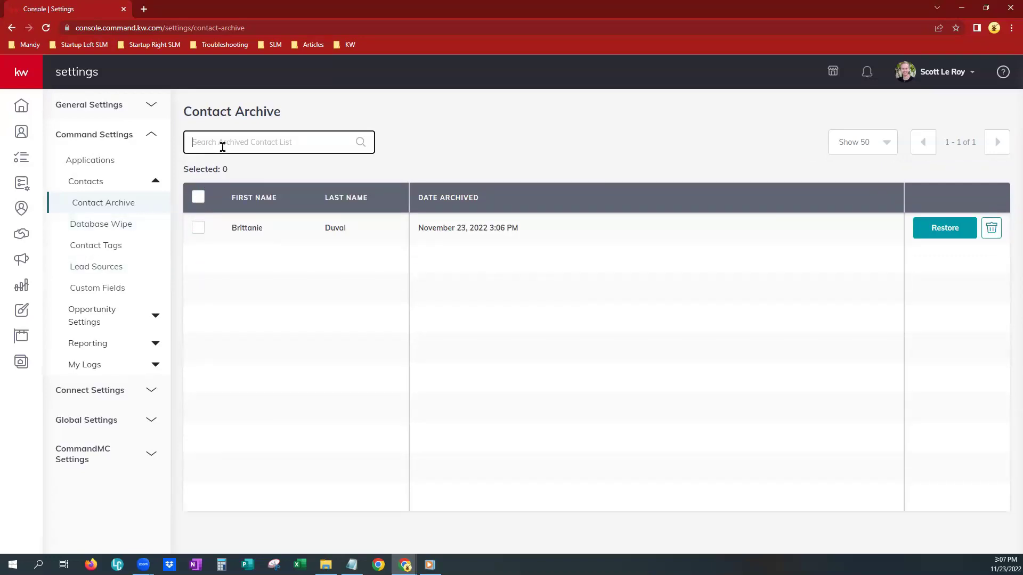
left_click(445, 196)
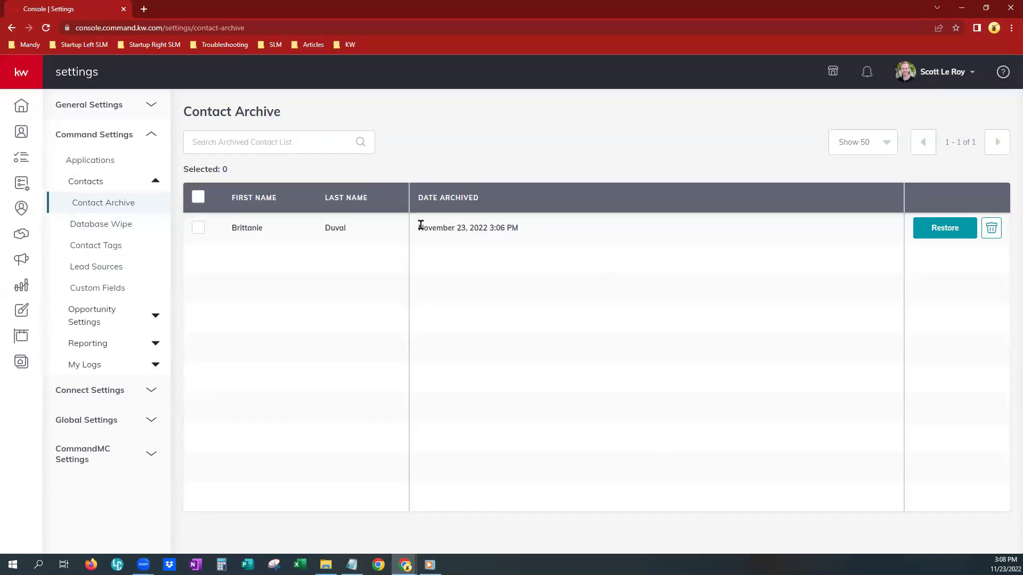
left_click_drag(424, 224, 536, 239)
left_click(542, 258)
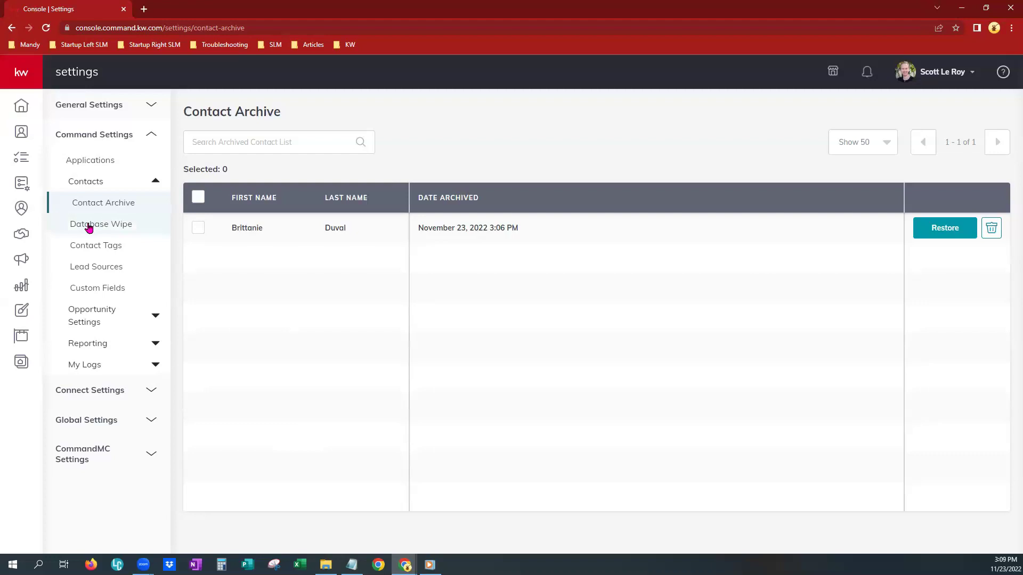
Step: Open the Database Wipe page under Command Settings > Contacts
left_click(89, 228)
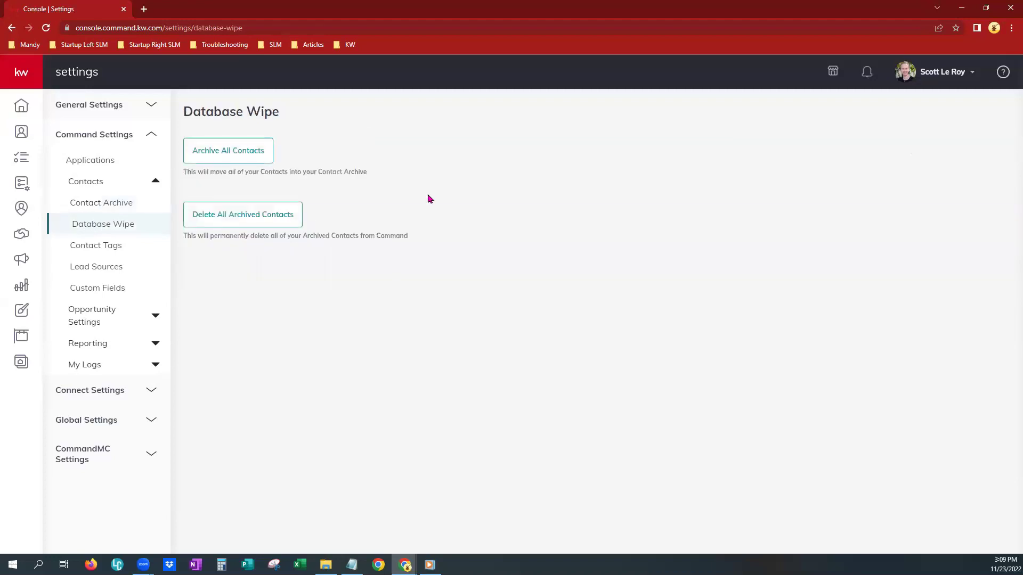